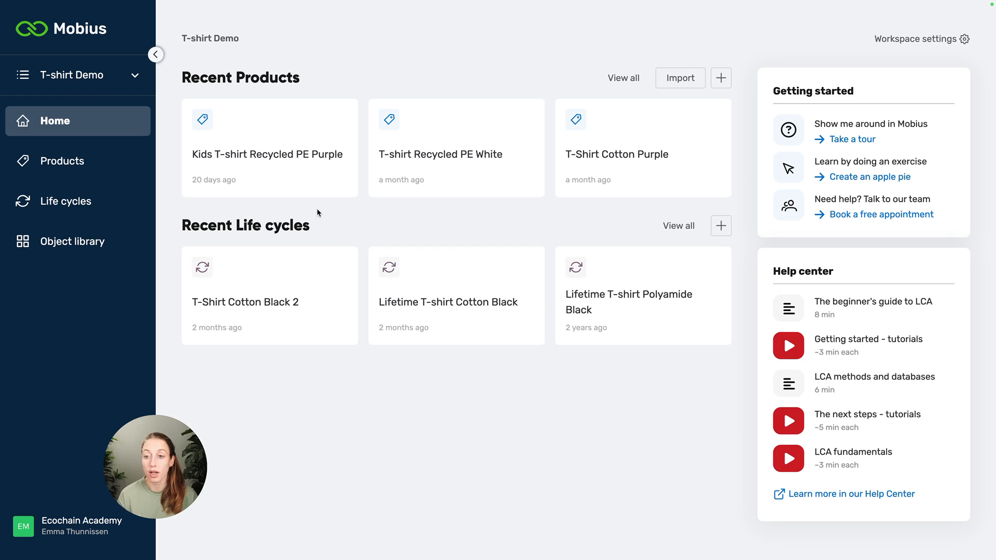
- Open the Kids T-shirt Recycled PE Purple product and review its full product inventory
click(328, 187)
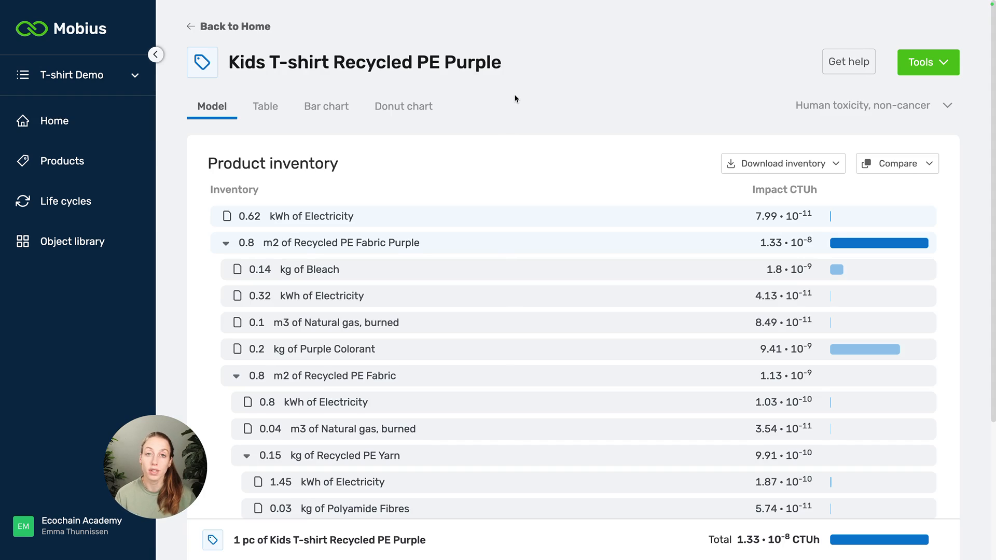
scroll(471, 127, down, 4)
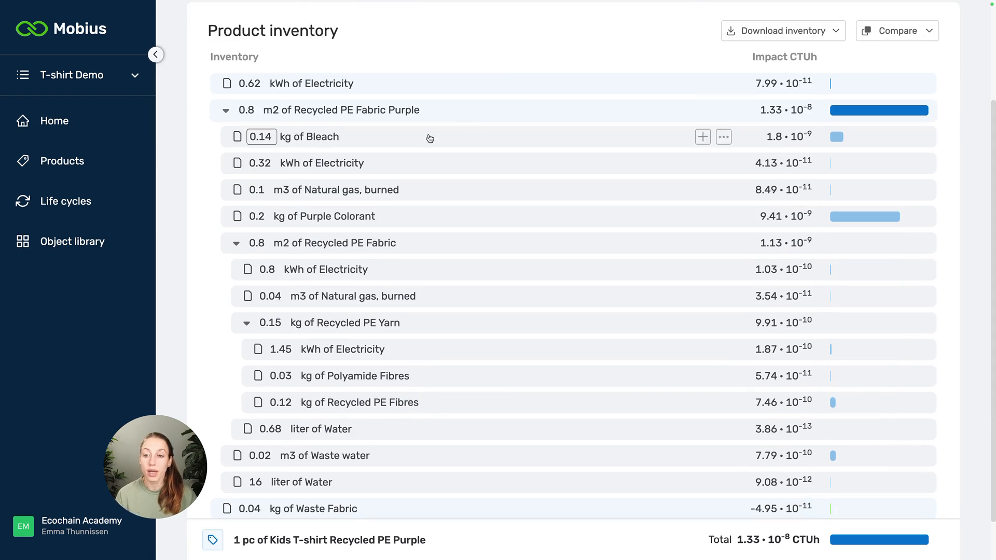
scroll(442, 302, down, 1)
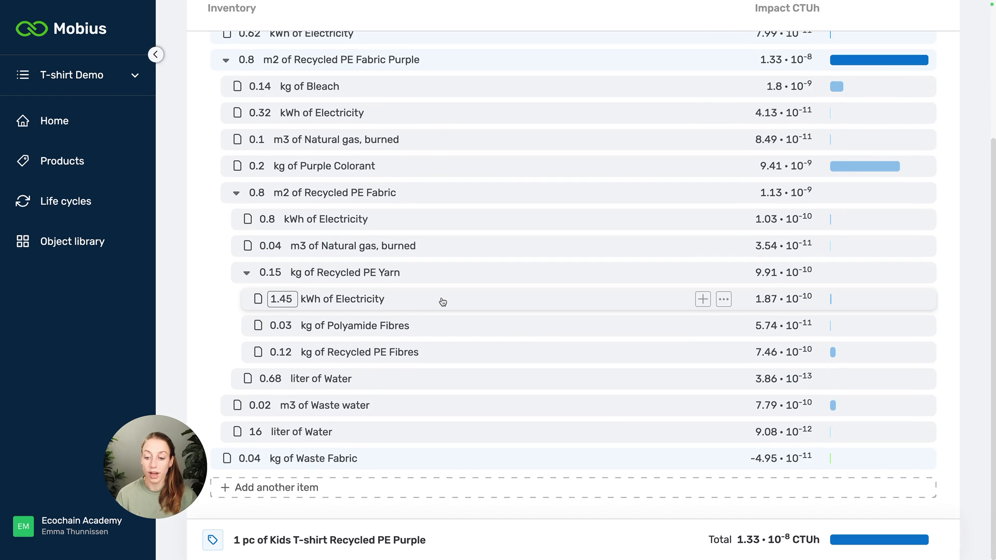
scroll(447, 298, up, 3)
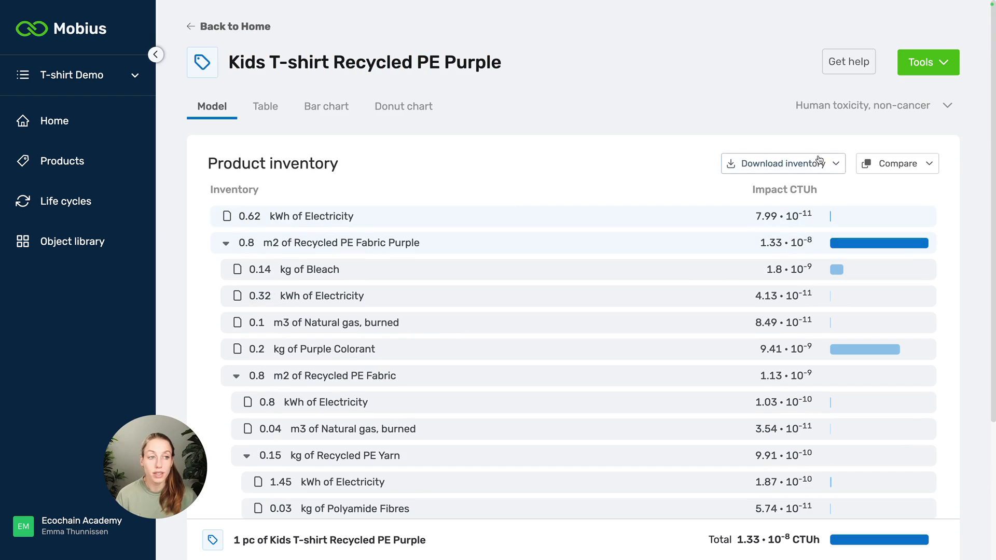
- Export the product inventory structure as a CSV file and save it to the Downloads folder
click(929, 62)
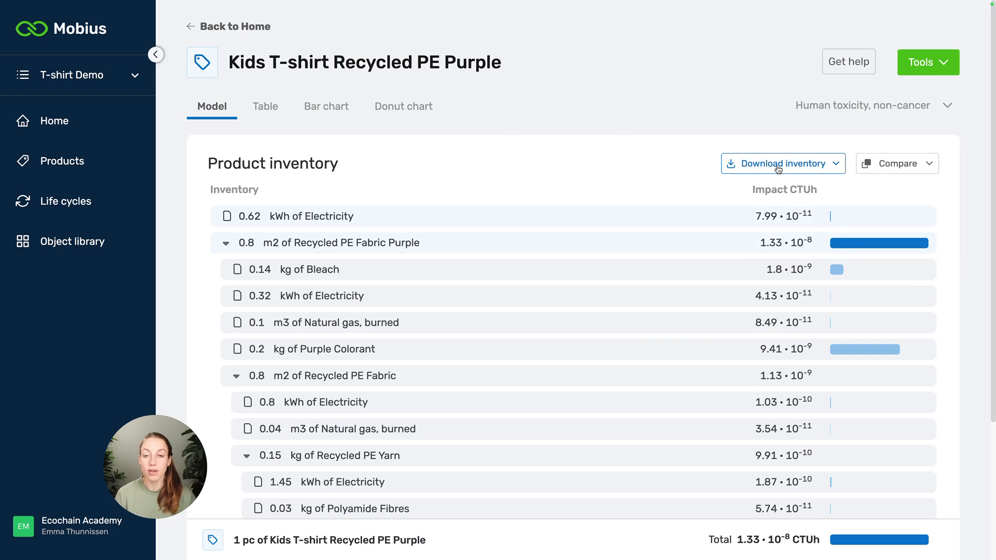
click(778, 167)
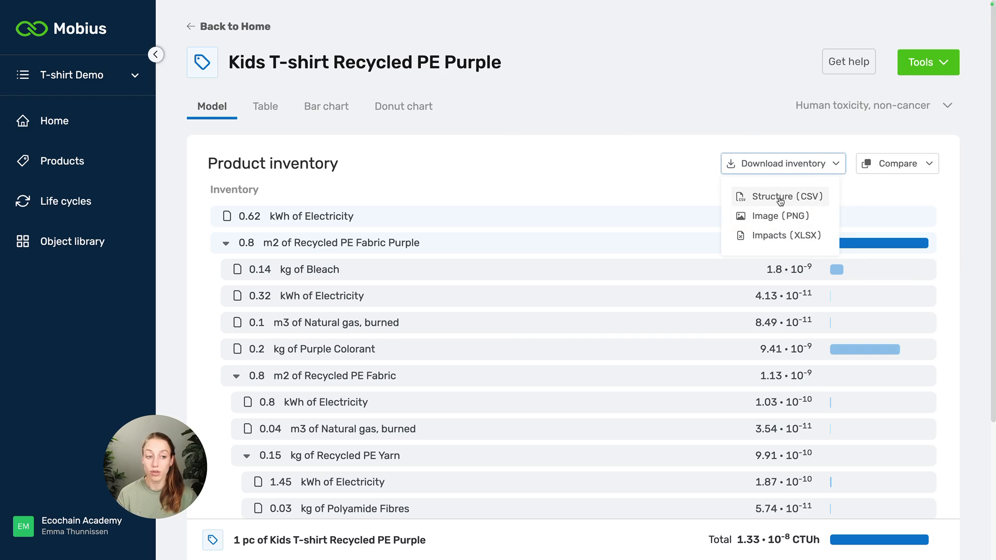
click(758, 197)
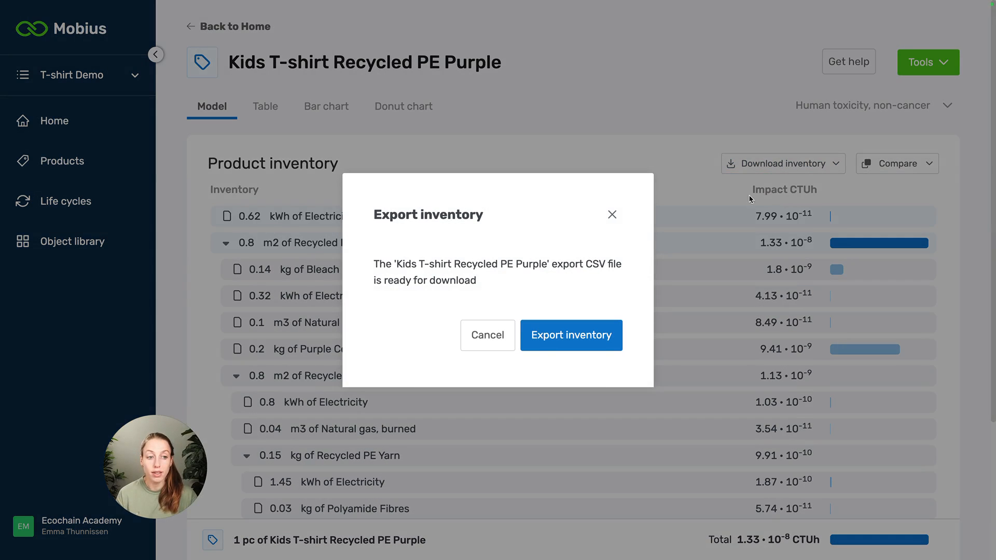
click(543, 339)
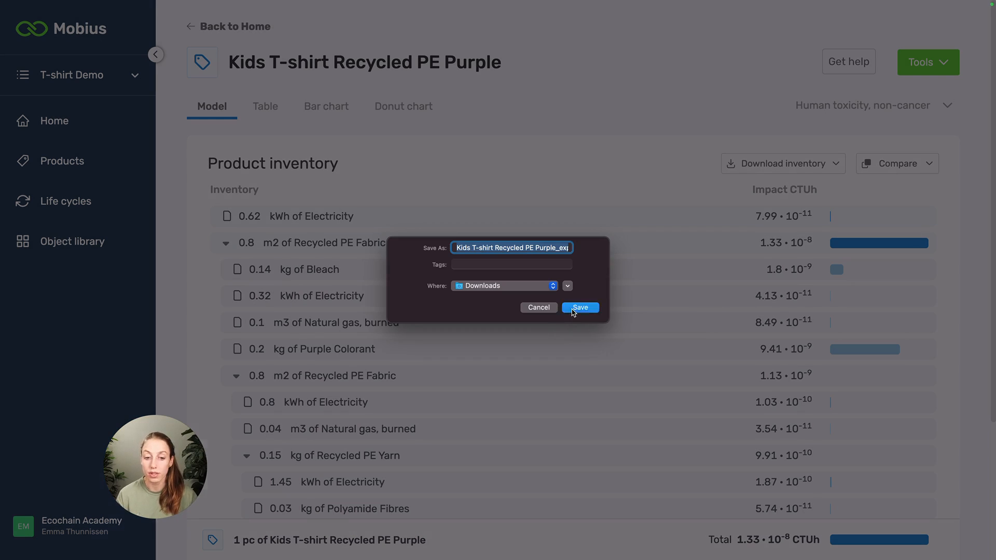
click(579, 307)
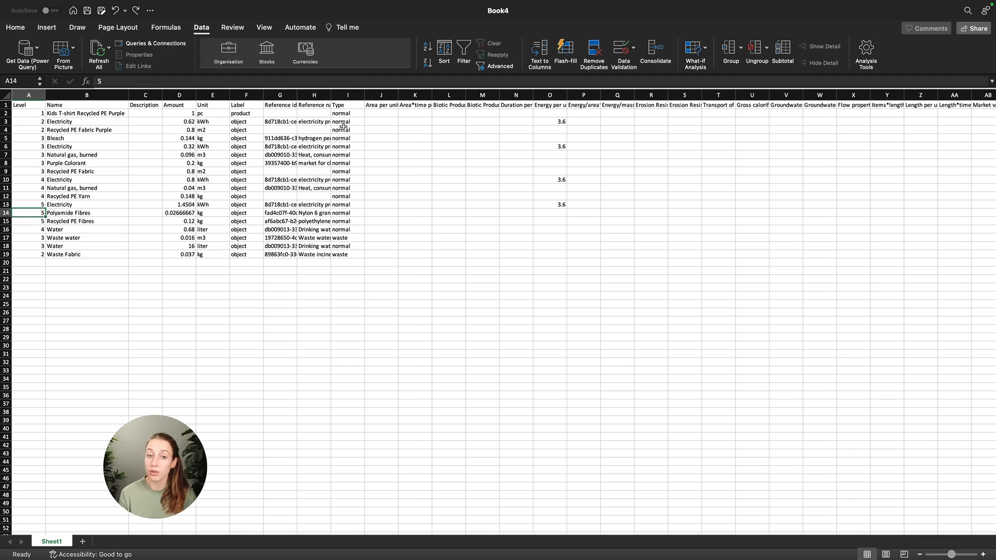
- In Excel, examine the Level and Name columns to see how the product, fabrics and materials are nested
key(ctrl+Home)
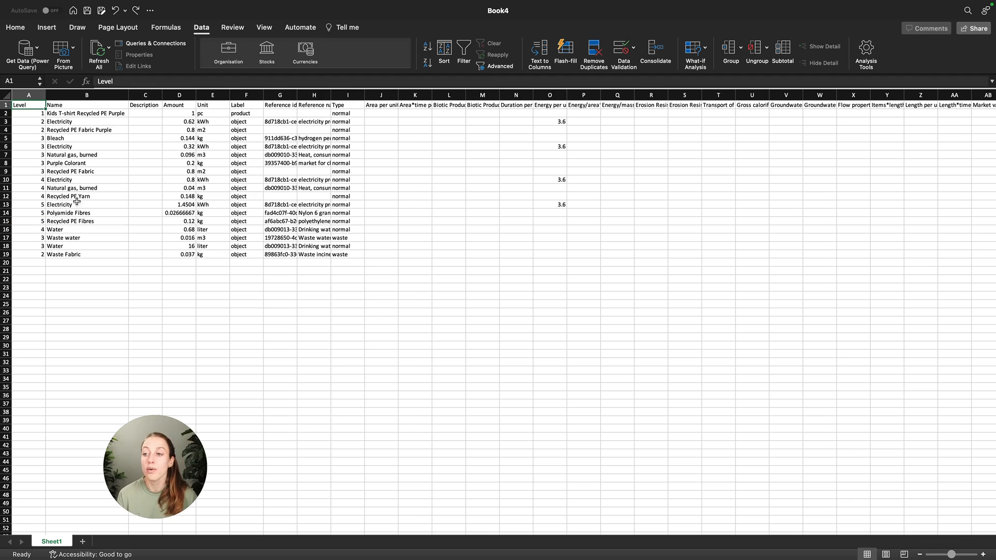
click(28, 114)
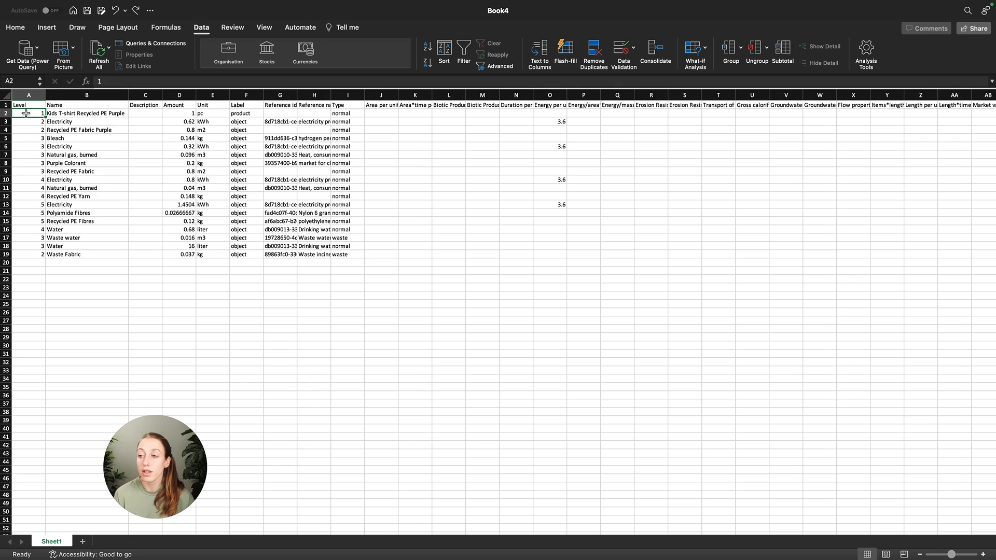
key(Right)
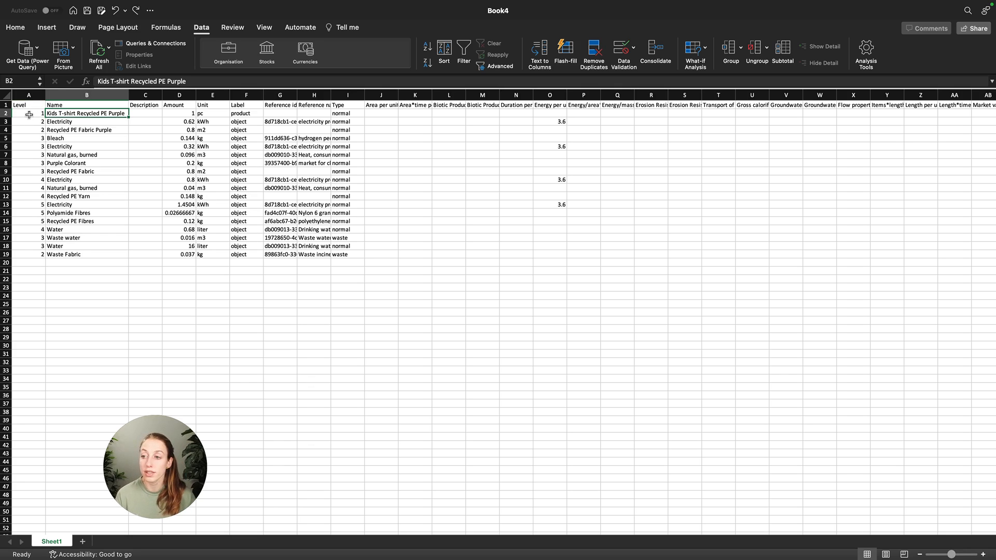
click(26, 113)
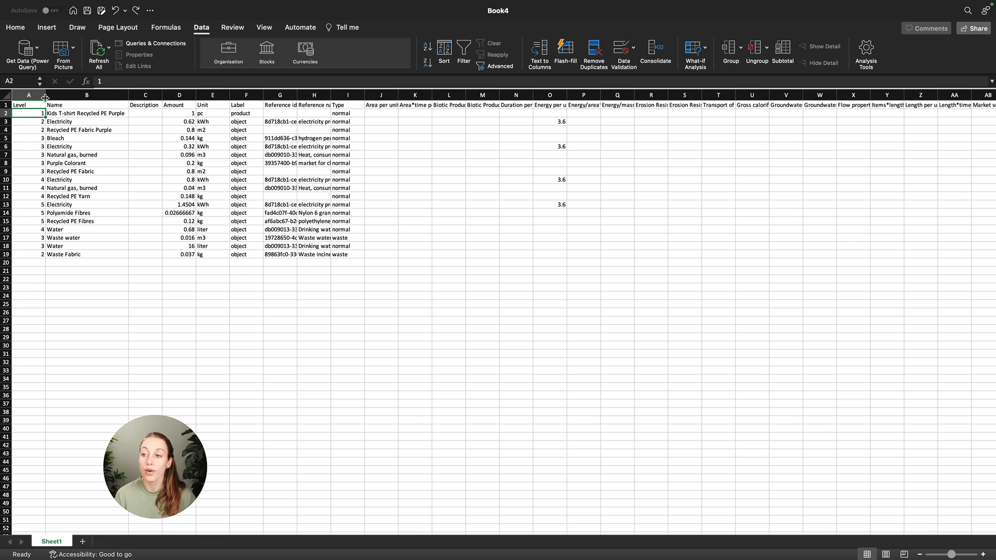
click(33, 130)
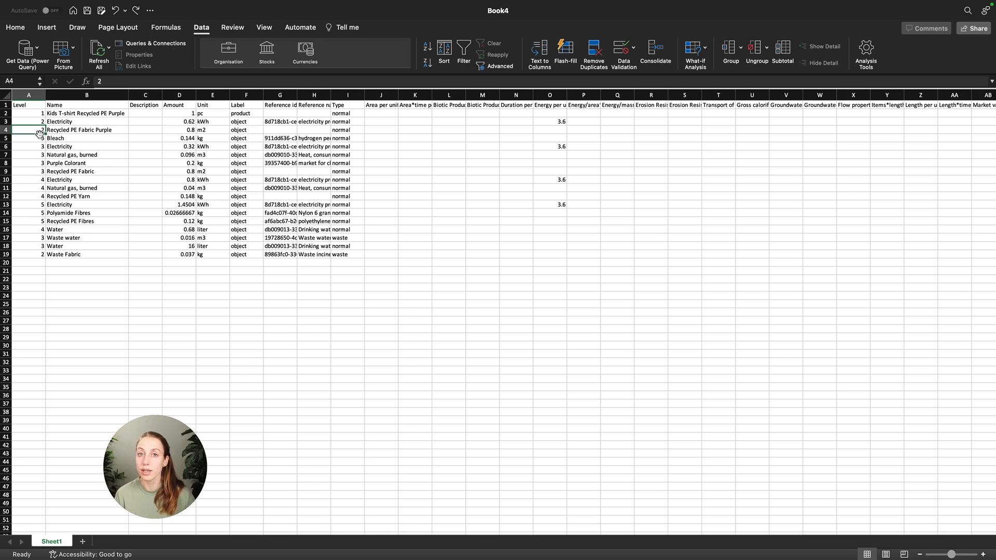
click(32, 171)
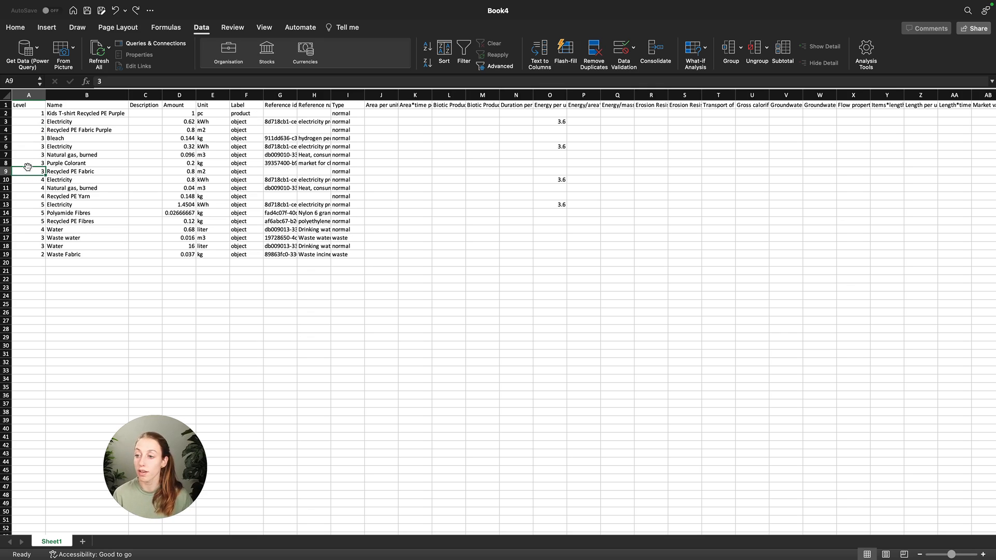
click(29, 131)
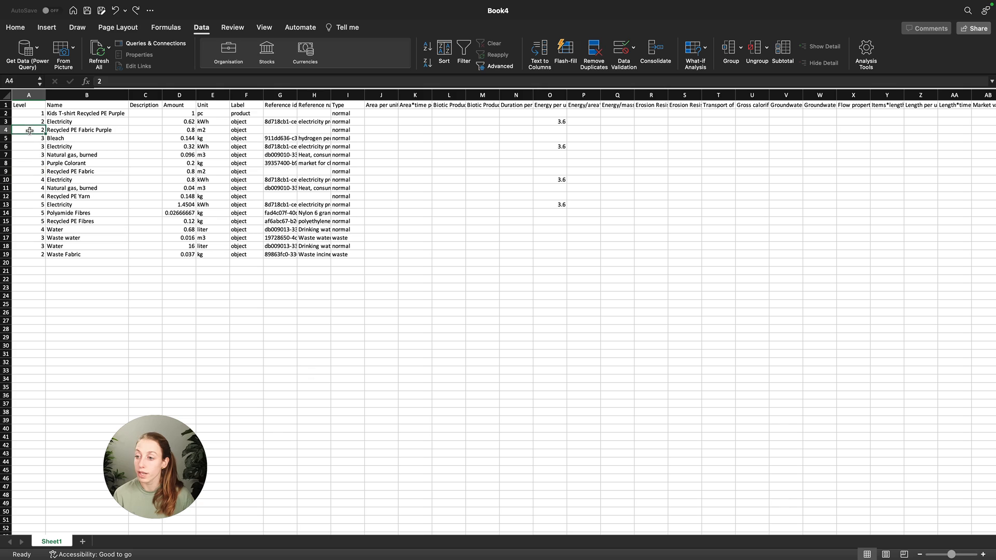
click(101, 173)
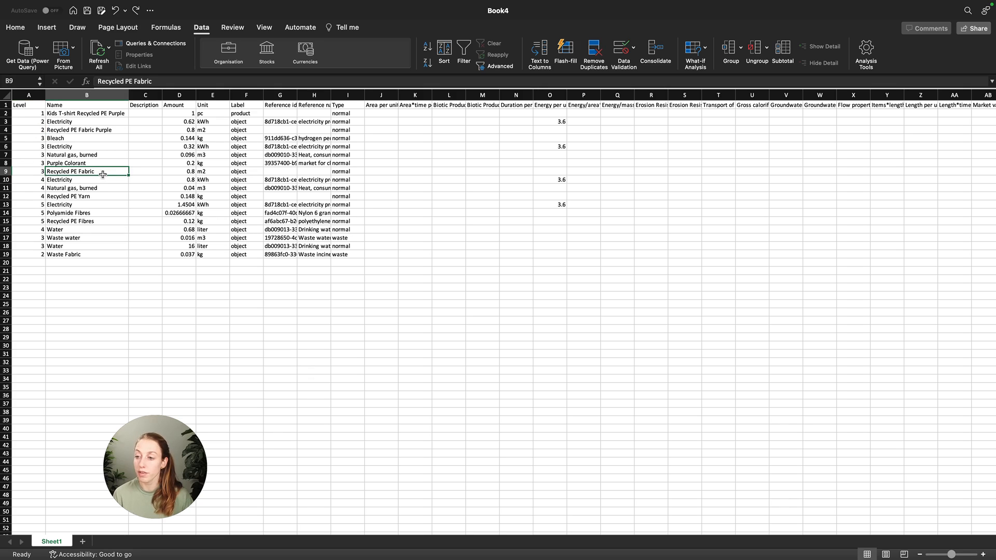
click(51, 129)
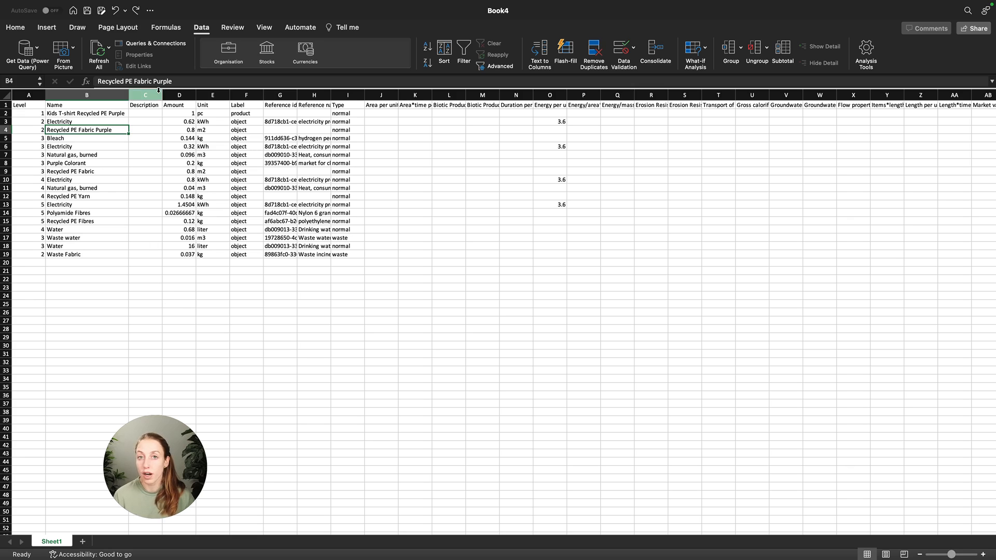
- Examine the Amount, Unit, Label, Reference id and Type columns and the per-unit property columns of the export
click(177, 105)
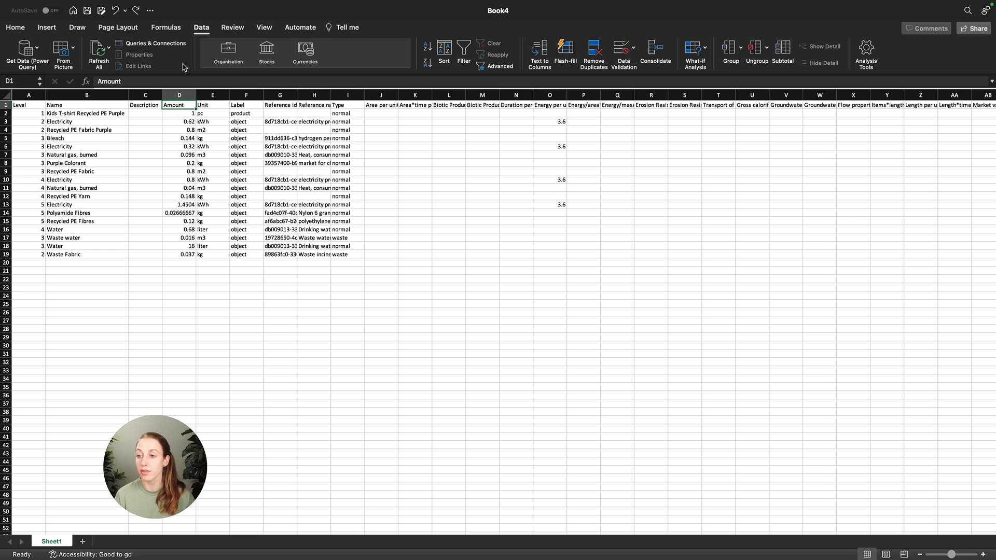
click(205, 96)
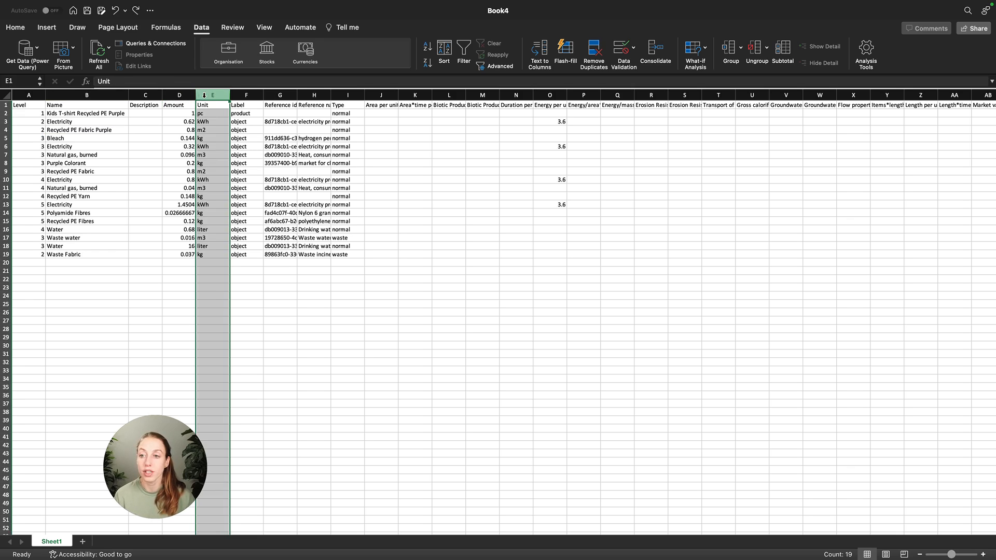
click(238, 100)
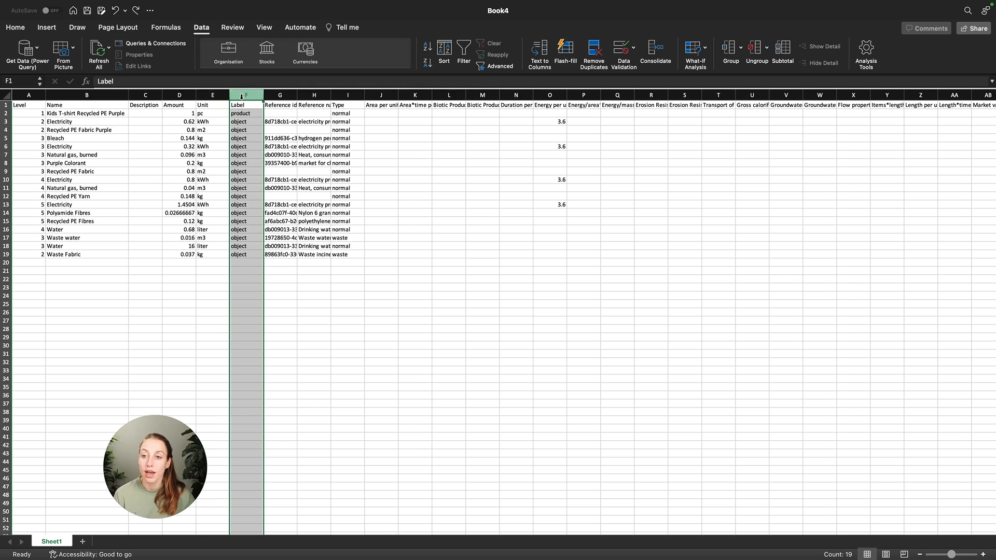
click(248, 114)
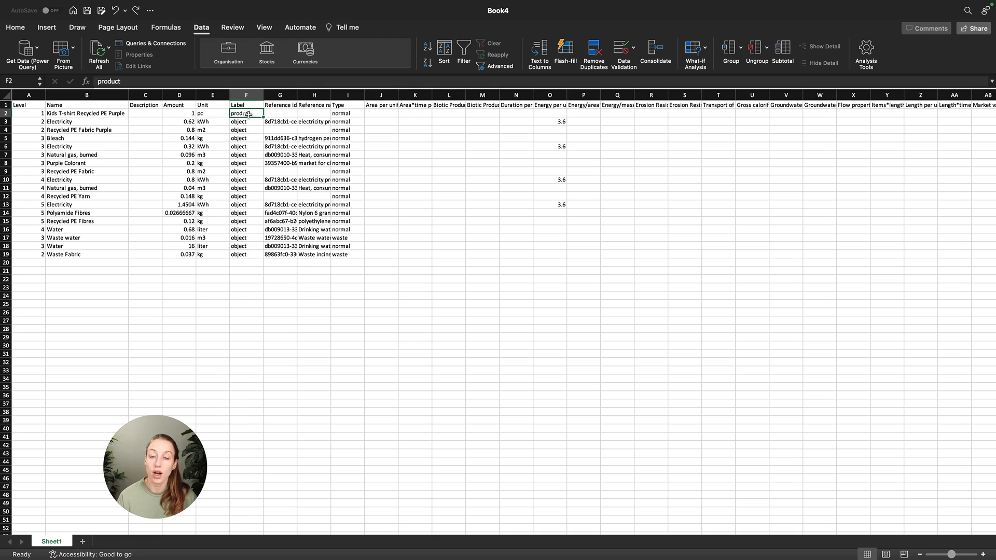
click(278, 105)
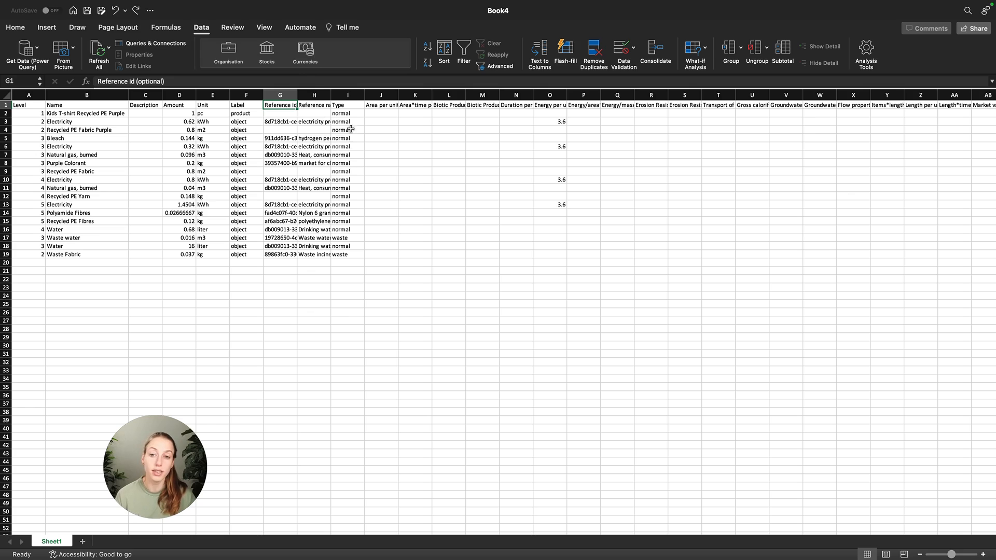
click(347, 105)
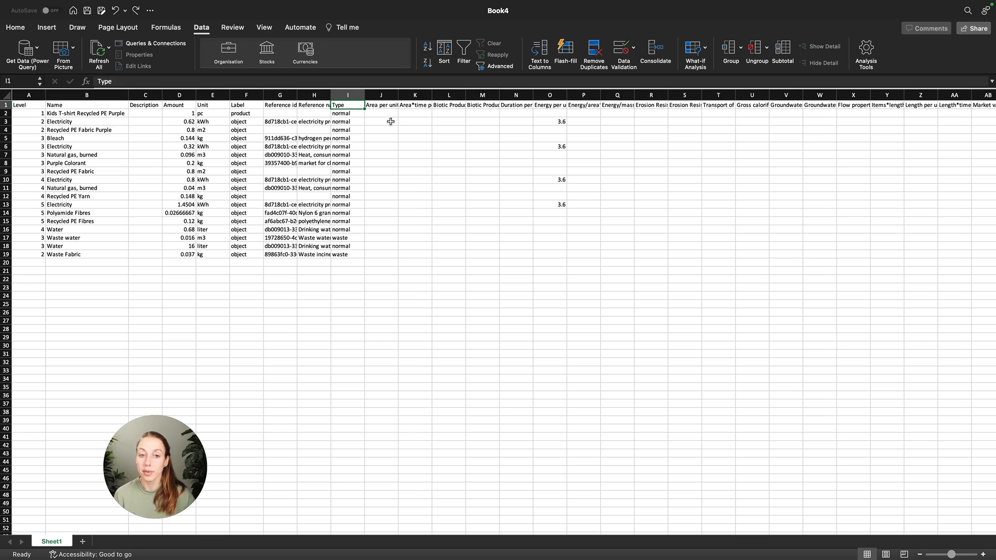
click(560, 123)
drag(244, 531, 223, 543)
click(436, 248)
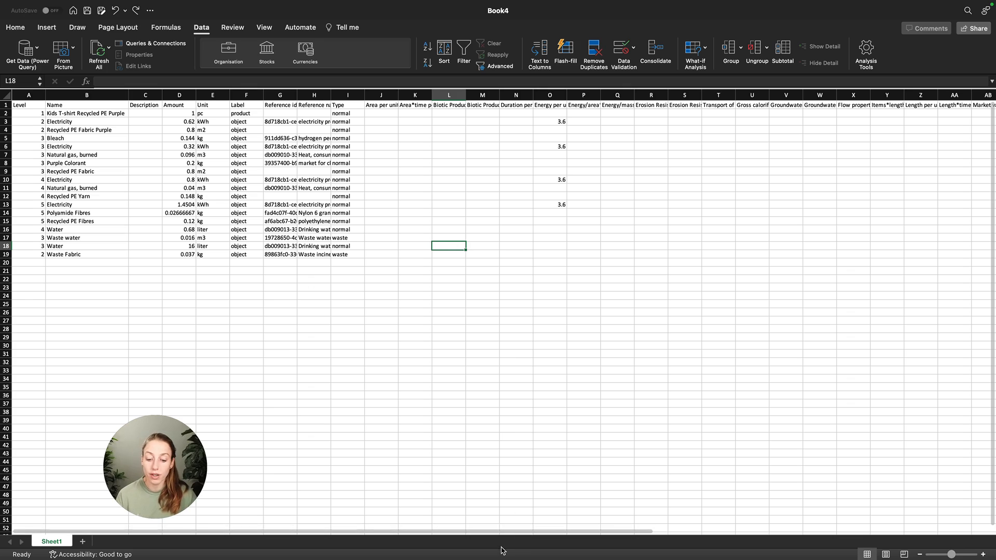
click(74, 204)
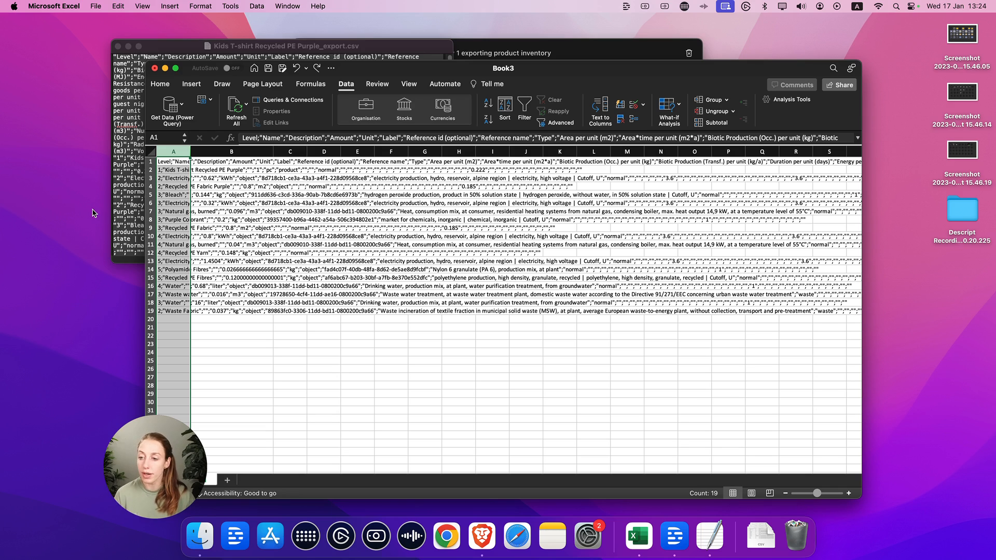
- Switch to TextEdit and copy the entire contents of Kids T-shirt Recycled PE Purple_export.csv
click(124, 133)
key(super+a)
click(264, 208)
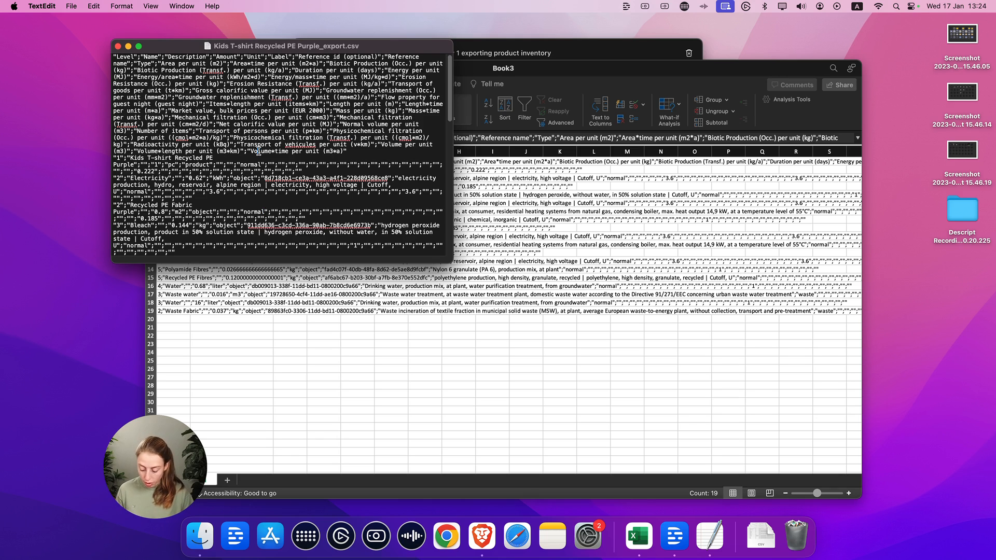
key(super+a)
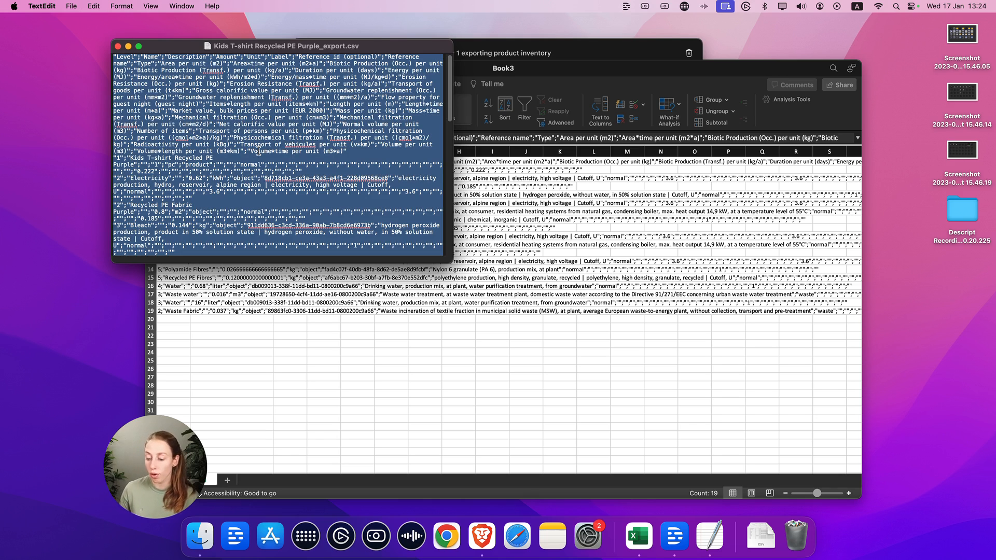
key(super+c)
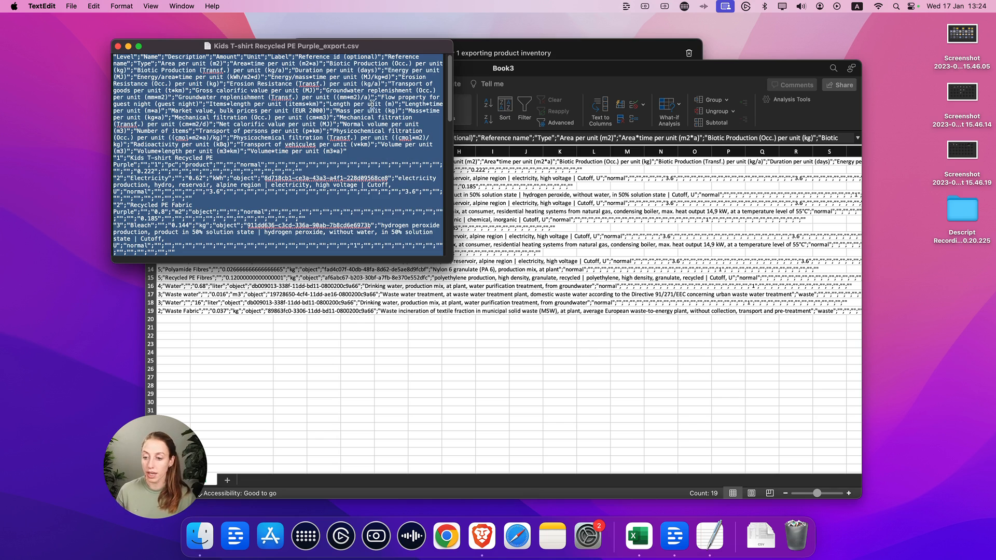
- Switch to Excel and split column A of Book3 with Text to Columns, using Delimited data, the Semicolon delimiter and General format
click(390, 356)
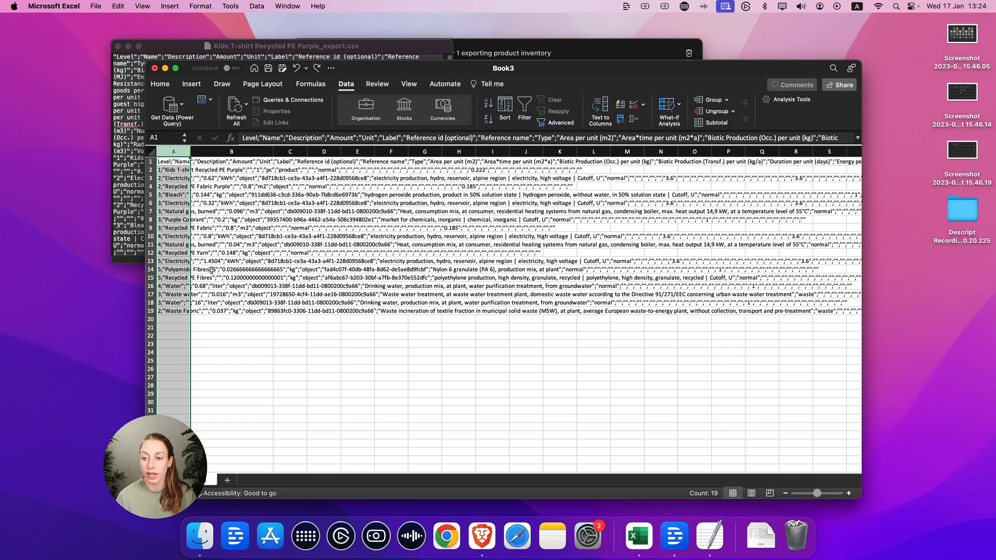
click(599, 109)
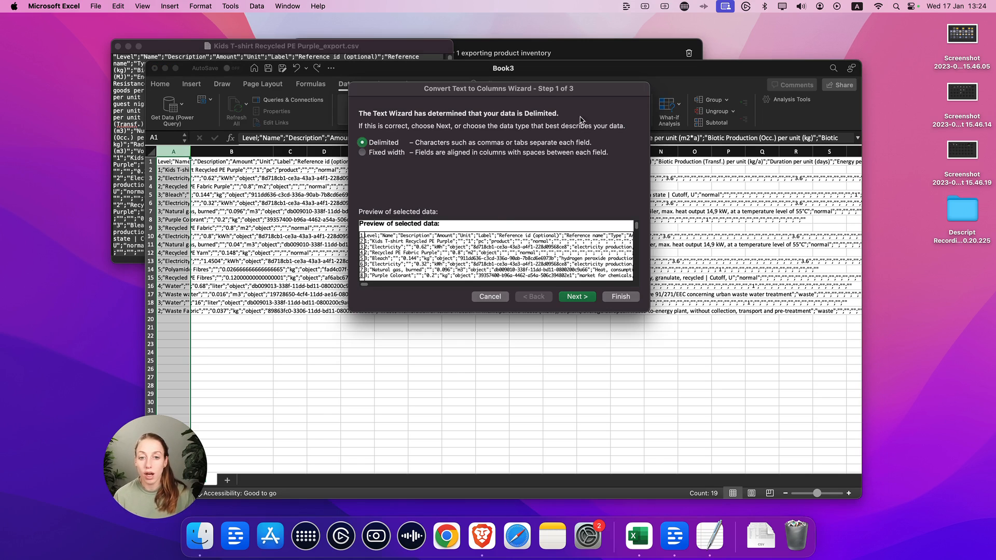
click(570, 297)
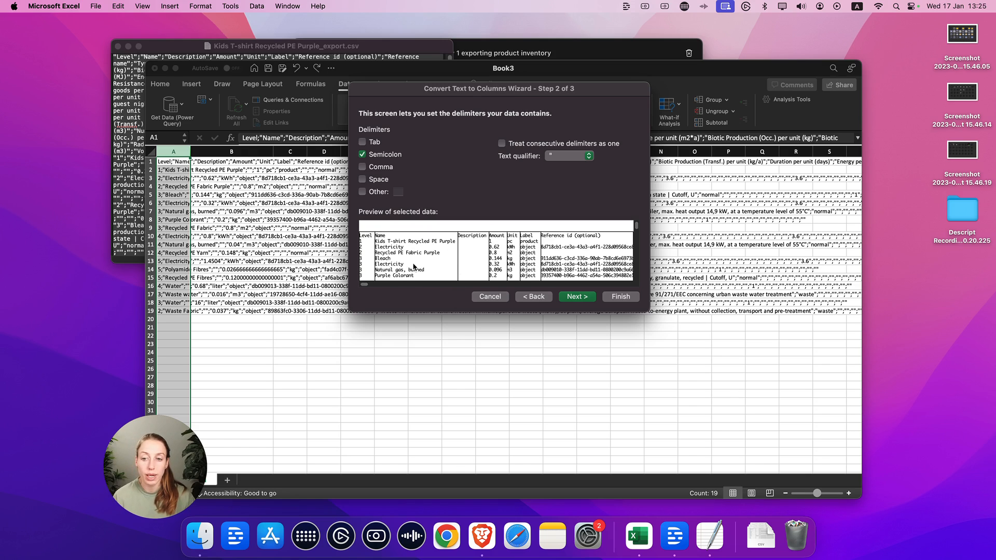
click(578, 298)
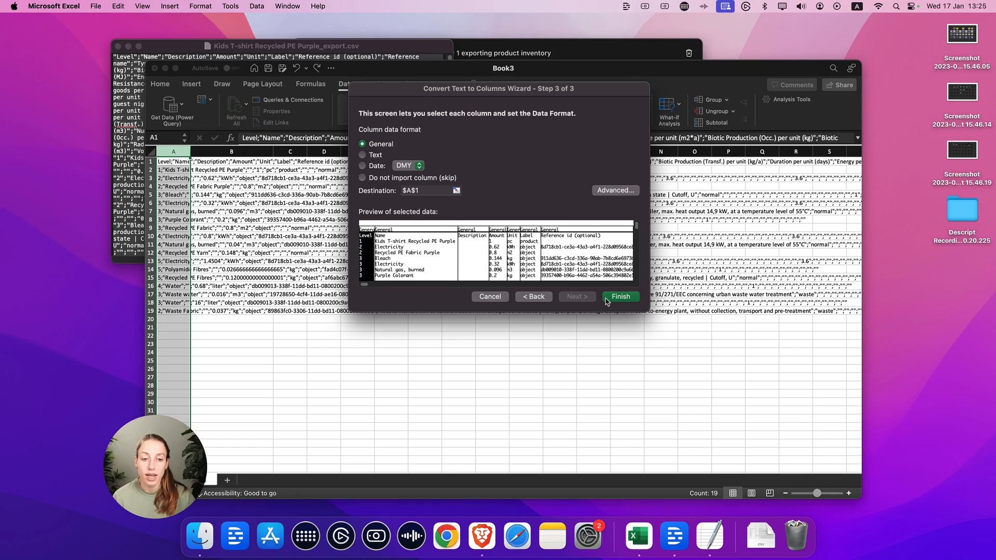
click(606, 301)
click(363, 327)
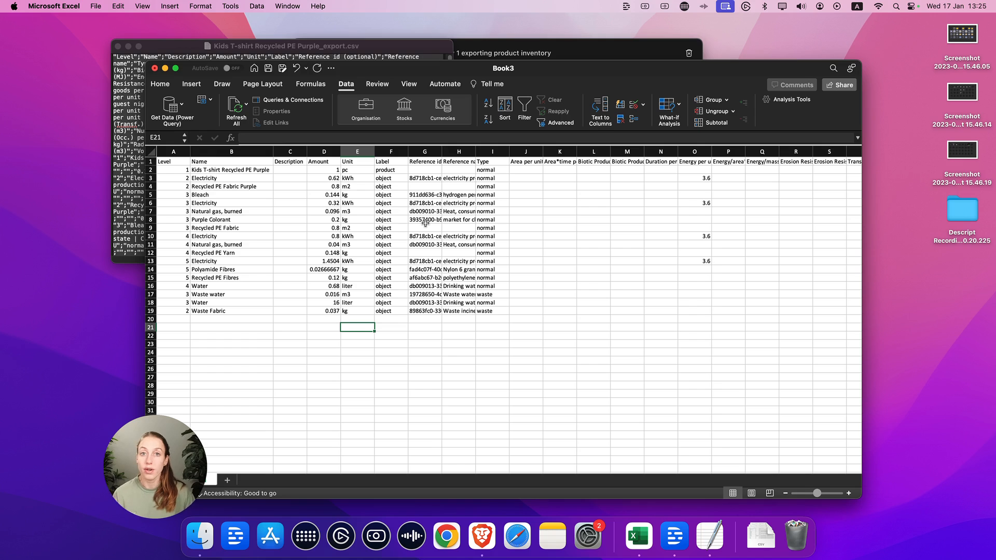